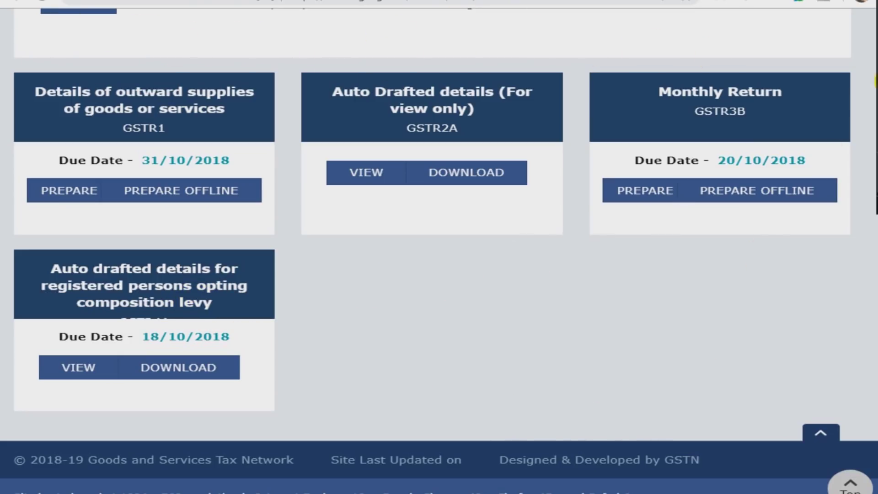
# Step: Draw a red box around the GSTR2A auto-drafted details tile
pyautogui.moveTo(302, 63); pyautogui.dragTo(562, 232)
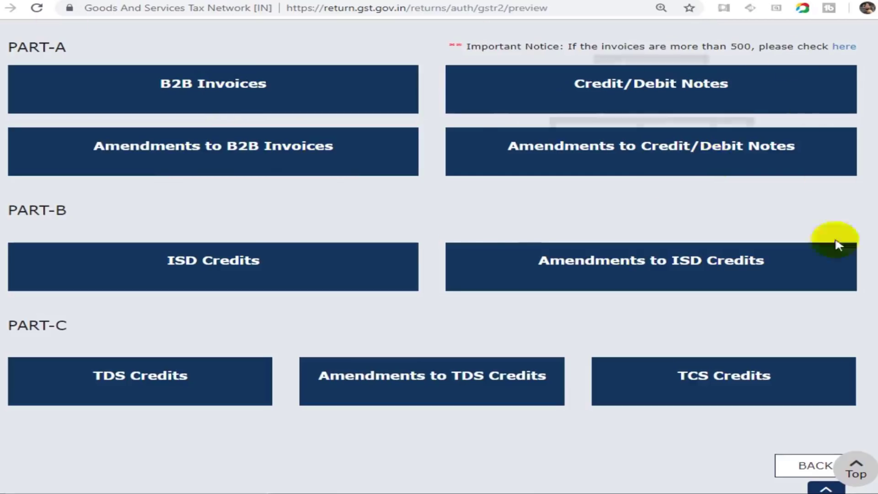
pyautogui.click(396, 274)
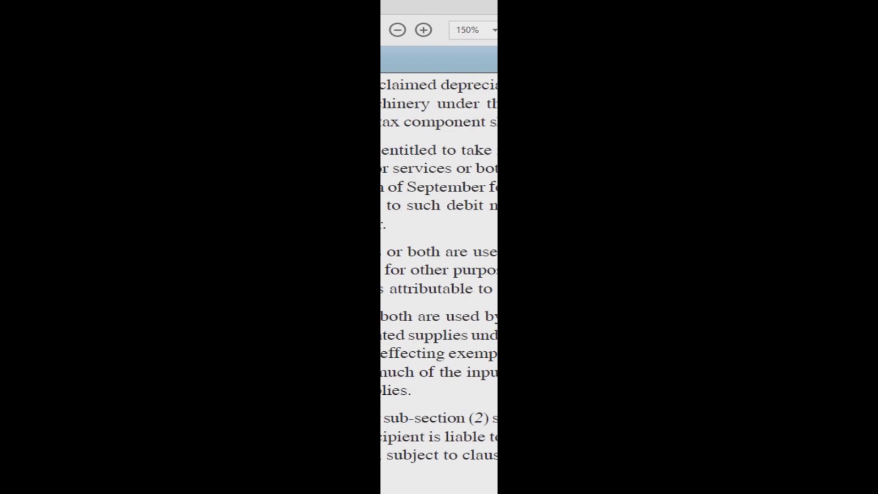
# Step: Outline clause (4) of section 16 on page 20 of cgst-act.pdf with a red rectangle
pyautogui.moveTo(249, 206); pyautogui.dragTo(760, 234)
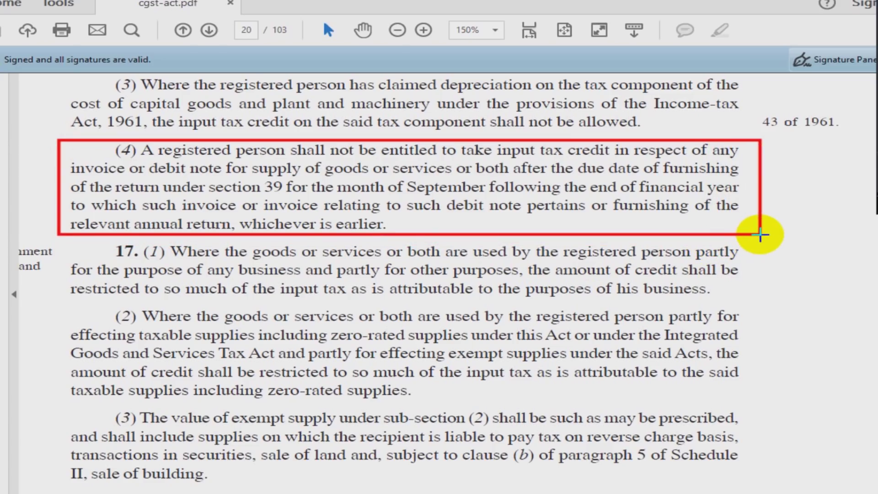